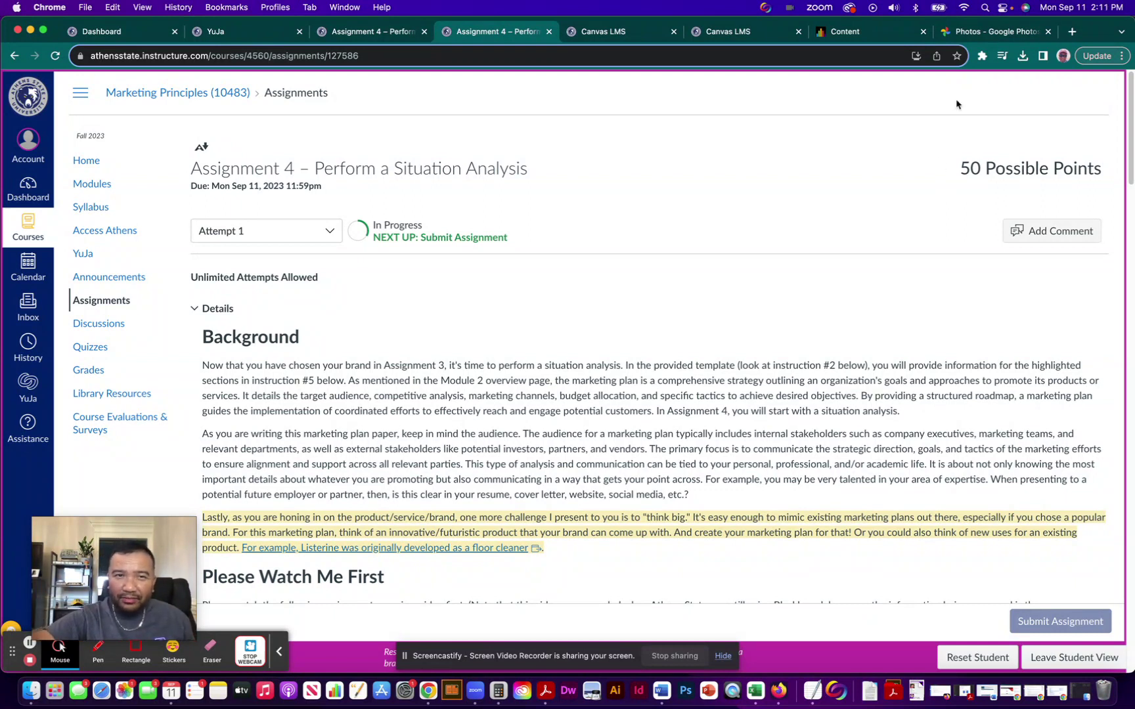
- Highlight the due date, item 11's YuJa video requirement, and item D's audio-only option
{"action": "left_click_drag", "start_coordinate": [216, 188], "coordinate": [293, 186]}
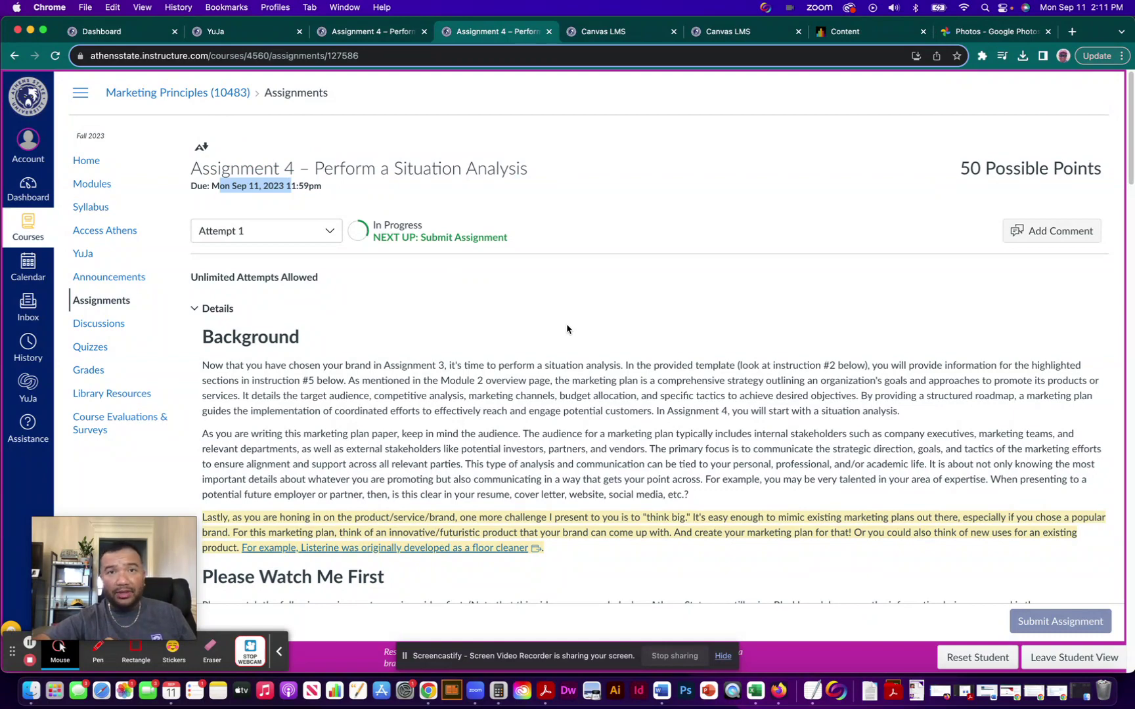
{"action": "scroll", "coordinate": [567, 330], "scroll_direction": "down", "scroll_amount": 5}
{"action": "scroll", "coordinate": [568, 327], "scroll_direction": "down", "scroll_amount": 3}
{"action": "scroll", "coordinate": [567, 324], "scroll_direction": "down", "scroll_amount": 5}
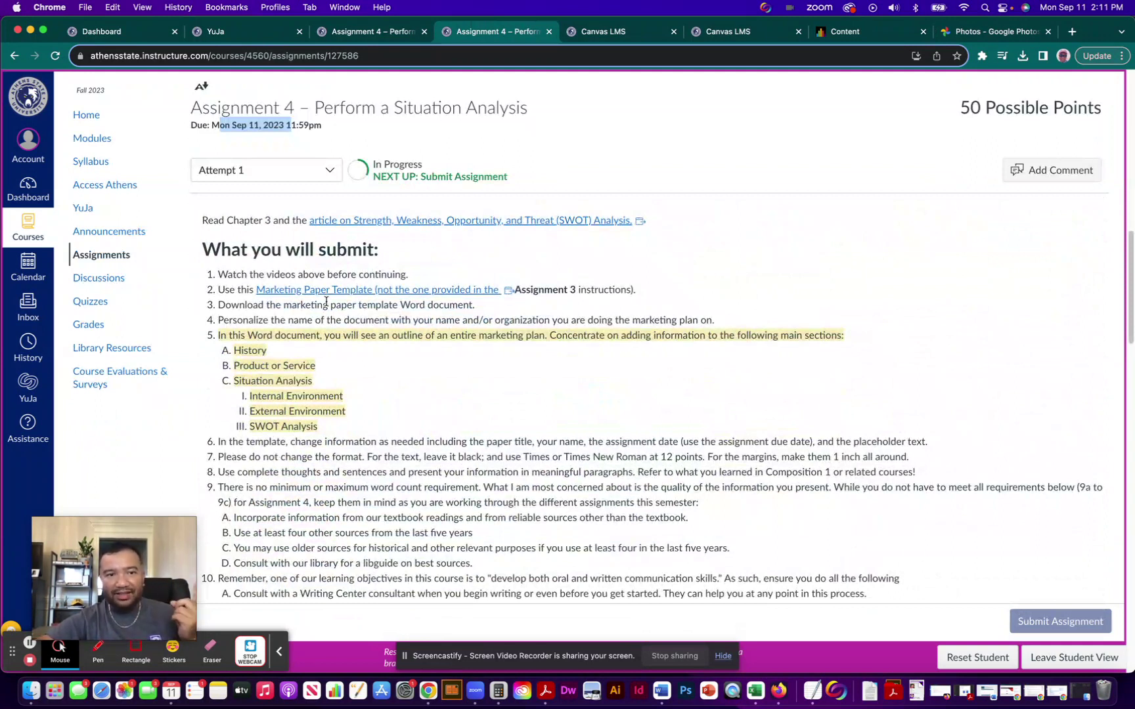
{"action": "scroll", "coordinate": [326, 303], "scroll_direction": "down", "scroll_amount": 5}
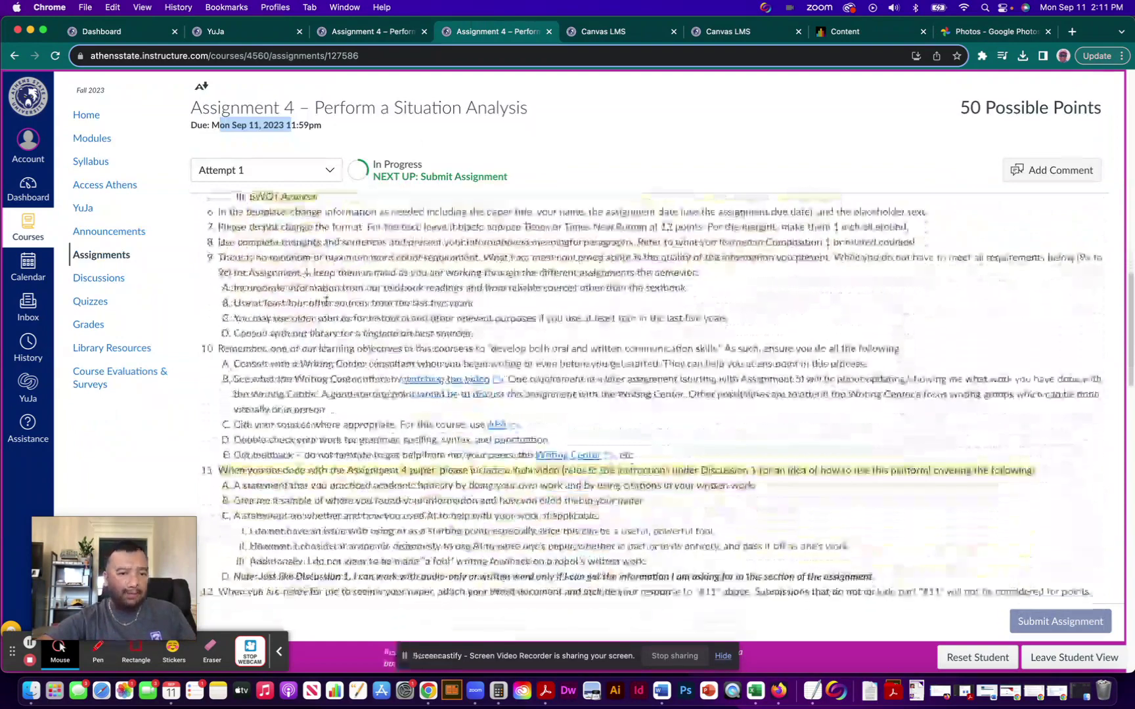
{"action": "scroll", "coordinate": [325, 303], "scroll_direction": "down", "scroll_amount": 2}
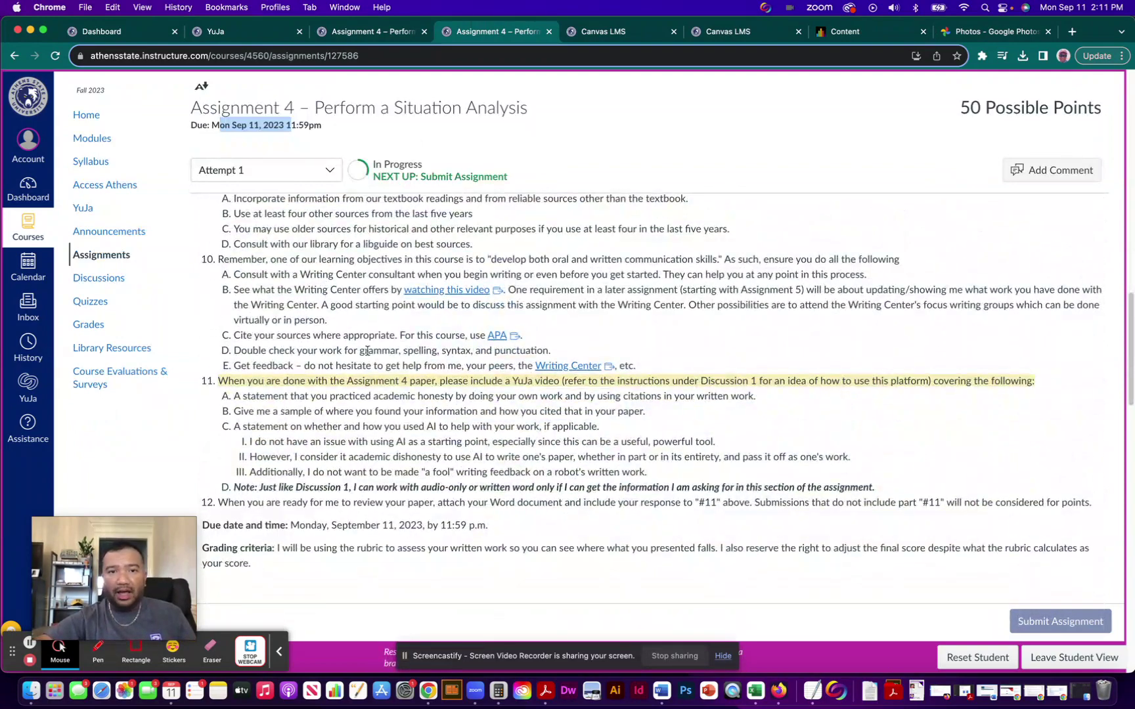
{"action": "left_click_drag", "start_coordinate": [512, 381], "coordinate": [561, 381]}
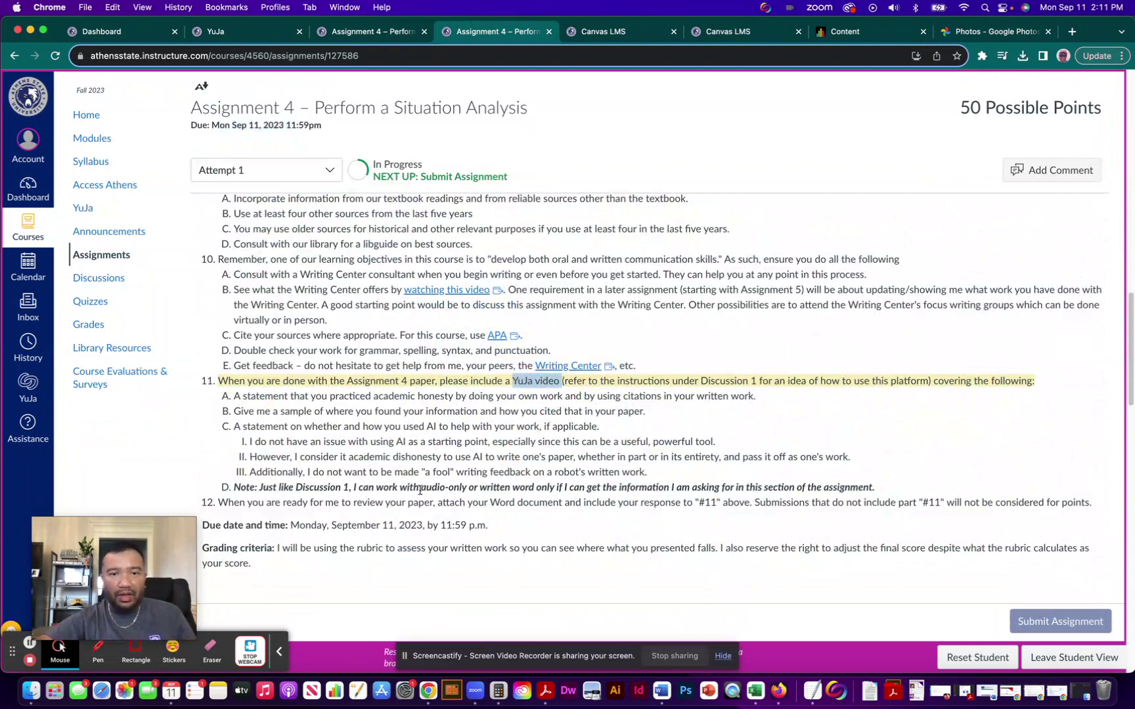
{"action": "left_click_drag", "start_coordinate": [420, 489], "coordinate": [568, 489]}
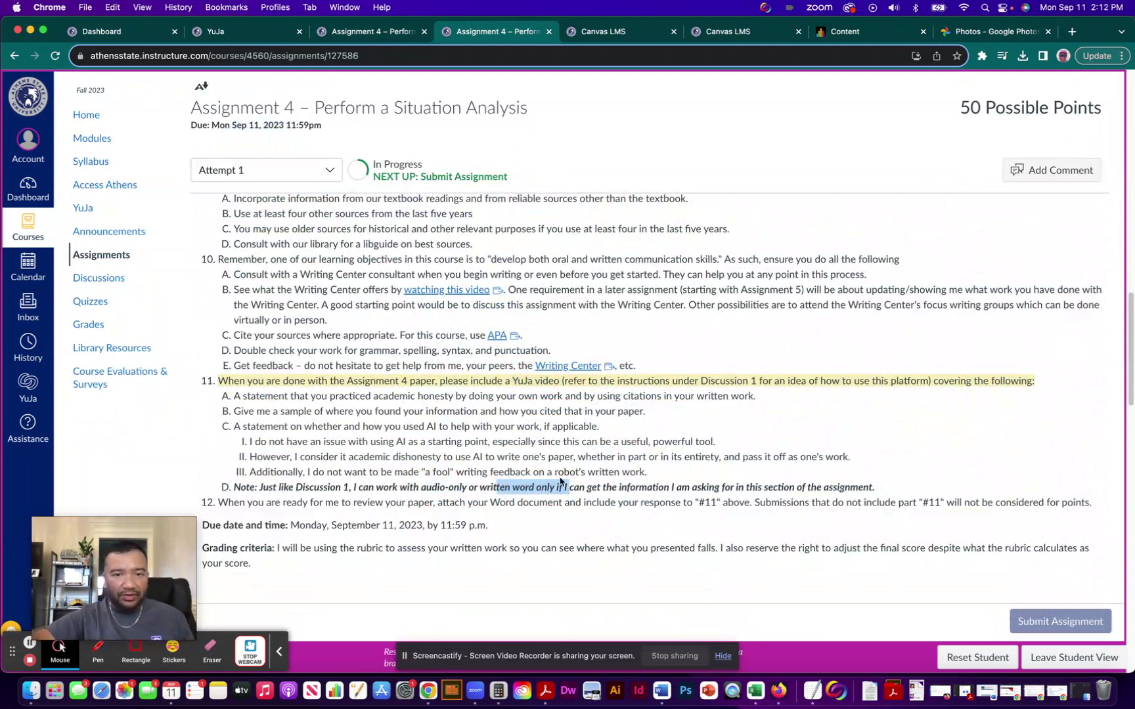
{"action": "left_click", "coordinate": [490, 484]}
{"action": "left_click_drag", "start_coordinate": [490, 483], "coordinate": [550, 486]}
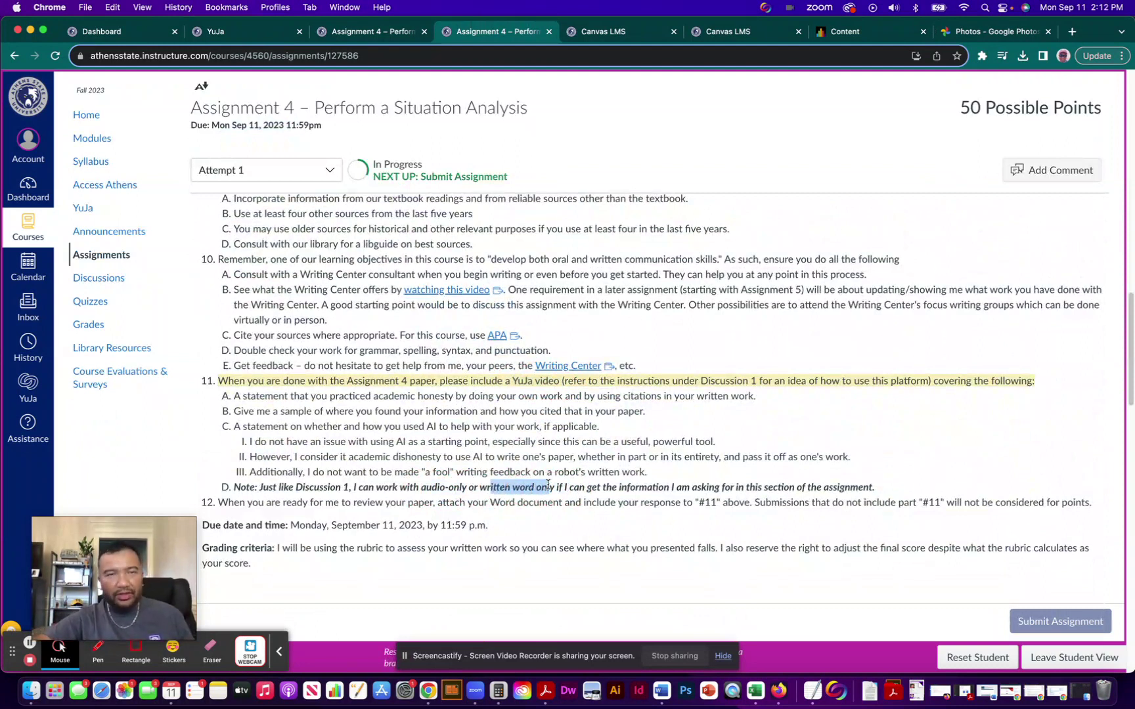
{"action": "left_click_drag", "start_coordinate": [347, 399], "coordinate": [375, 457]}
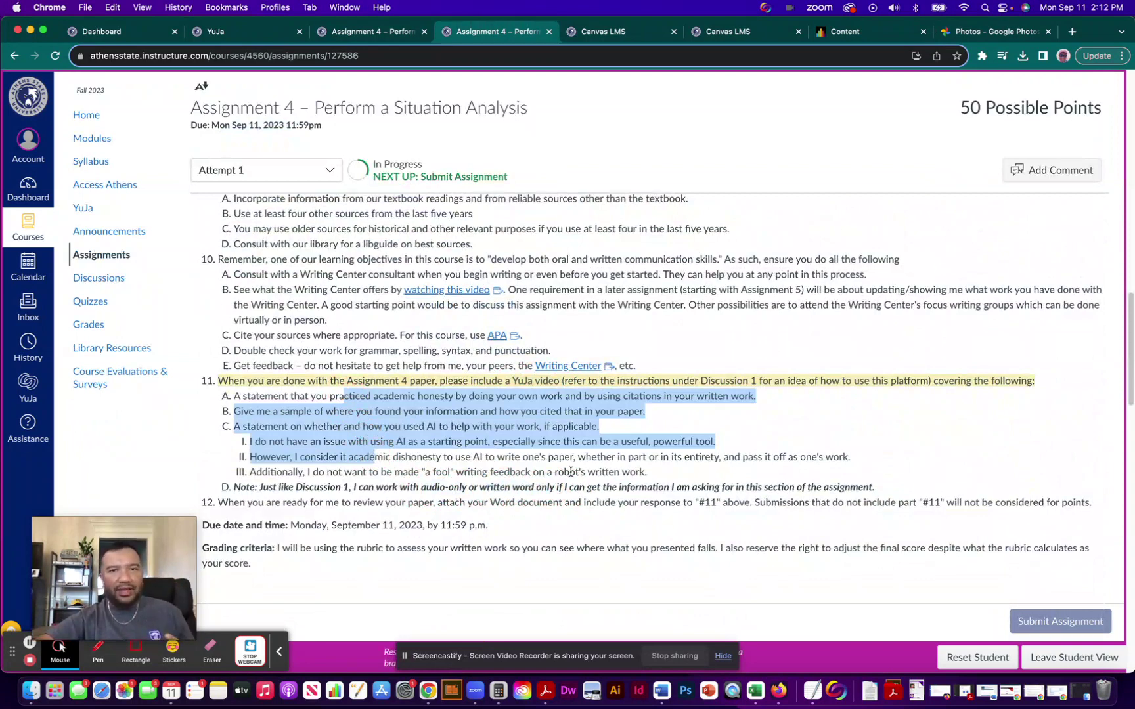
{"action": "scroll", "coordinate": [570, 471], "scroll_direction": "down", "scroll_amount": 5}
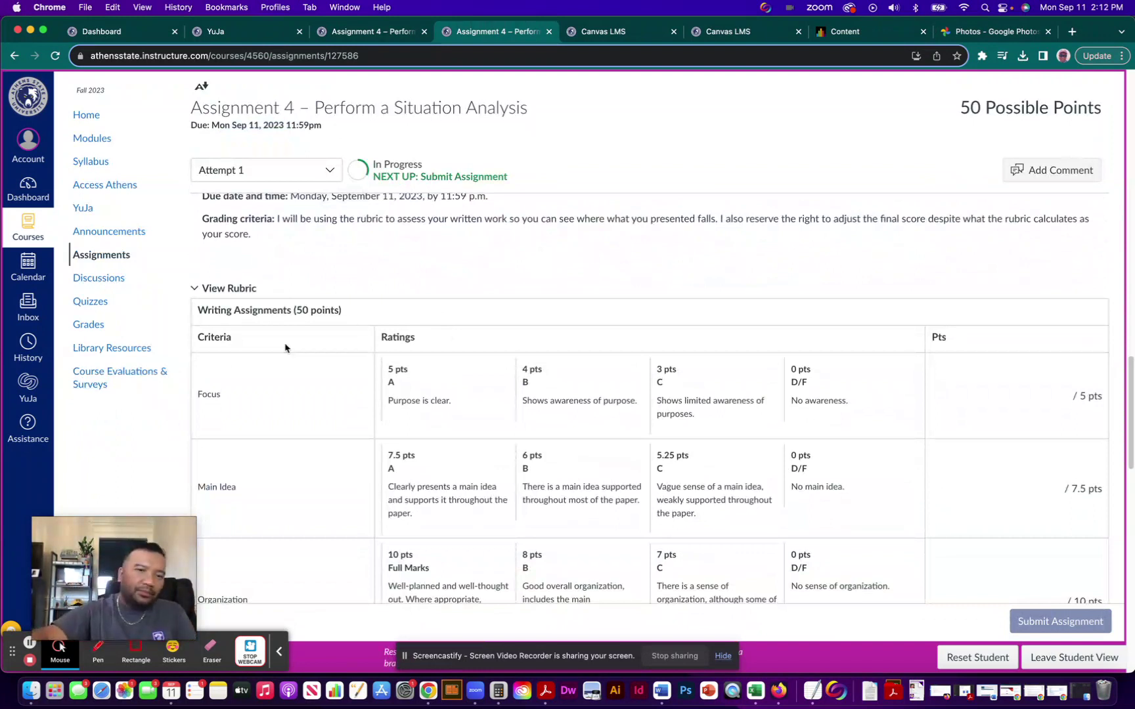
{"action": "scroll", "coordinate": [167, 438], "scroll_direction": "down", "scroll_amount": 1}
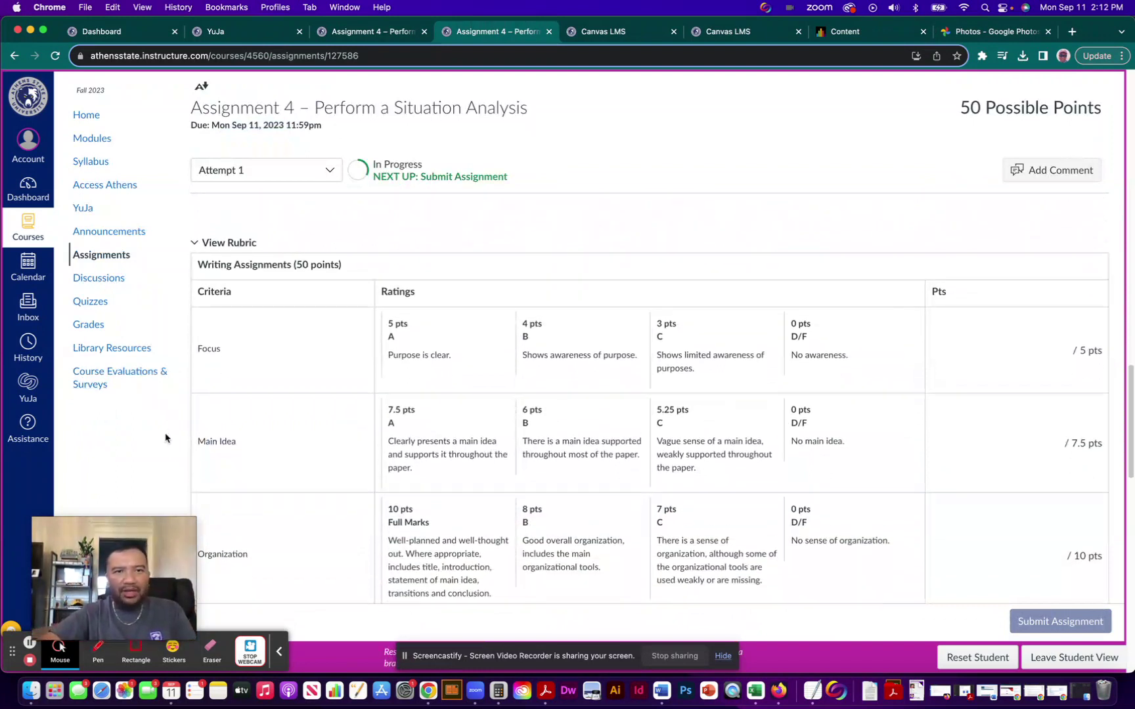
{"action": "scroll", "coordinate": [165, 438], "scroll_direction": "down", "scroll_amount": 1}
{"action": "scroll", "coordinate": [166, 438], "scroll_direction": "down", "scroll_amount": 2}
{"action": "scroll", "coordinate": [418, 372], "scroll_direction": "down", "scroll_amount": 1}
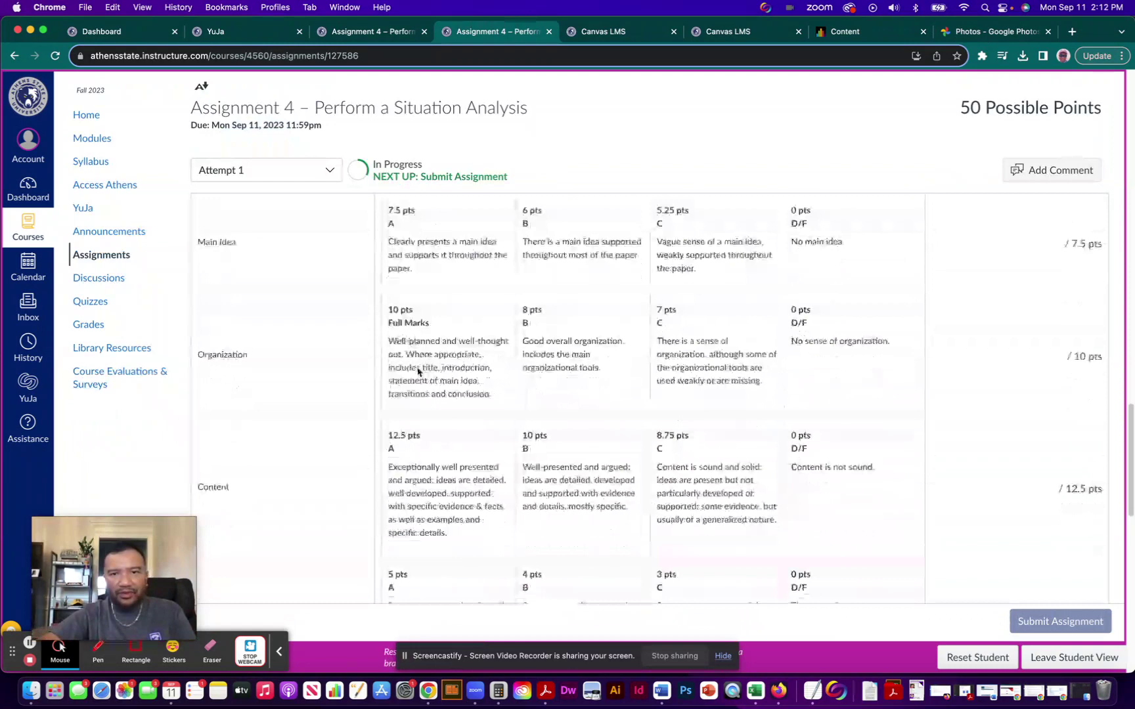
{"action": "scroll", "coordinate": [418, 371], "scroll_direction": "down", "scroll_amount": 2}
{"action": "scroll", "coordinate": [418, 372], "scroll_direction": "down", "scroll_amount": 3}
{"action": "scroll", "coordinate": [417, 373], "scroll_direction": "down", "scroll_amount": 2}
{"action": "scroll", "coordinate": [418, 373], "scroll_direction": "down", "scroll_amount": 2}
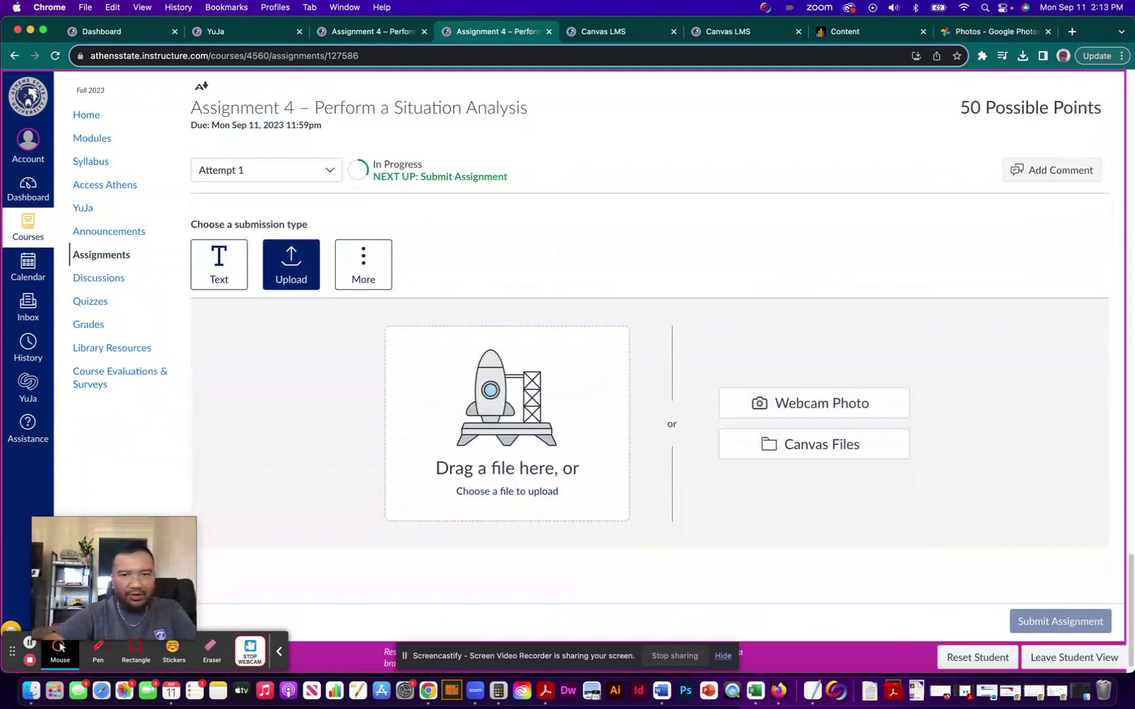
- Upload the meeting-notes Word document and submit it as Attempt 1
{"action": "left_click_drag", "start_coordinate": [506, 400], "coordinate": [498, 409]}
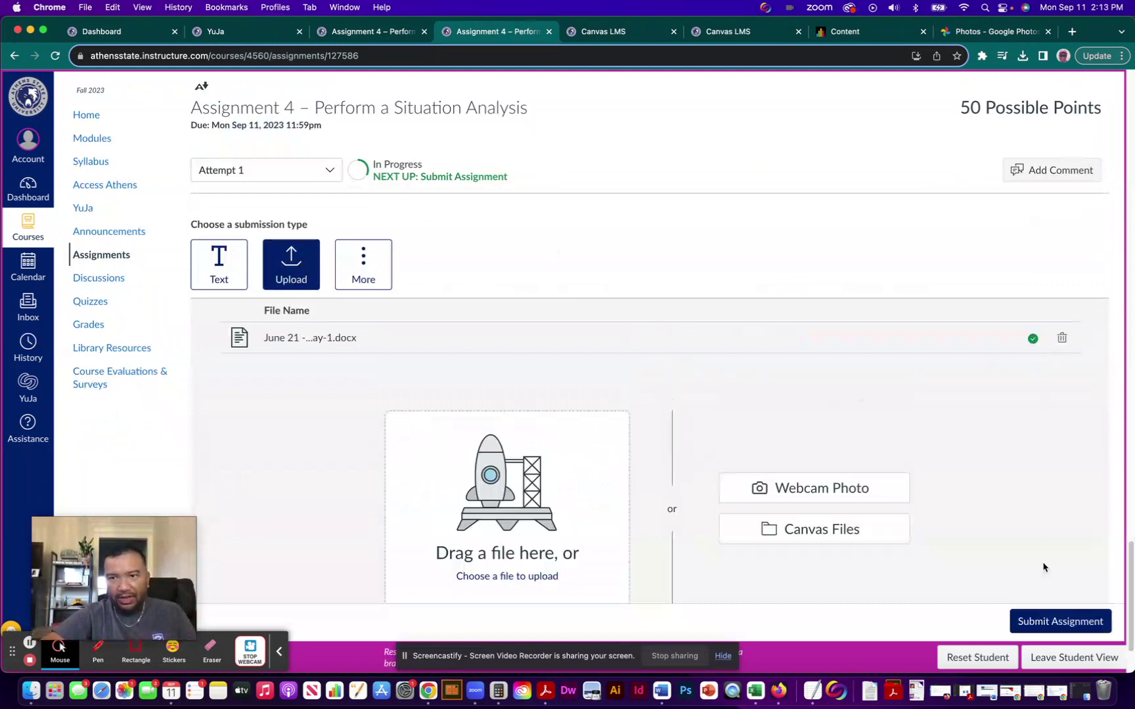
{"action": "left_click", "coordinate": [1031, 628]}
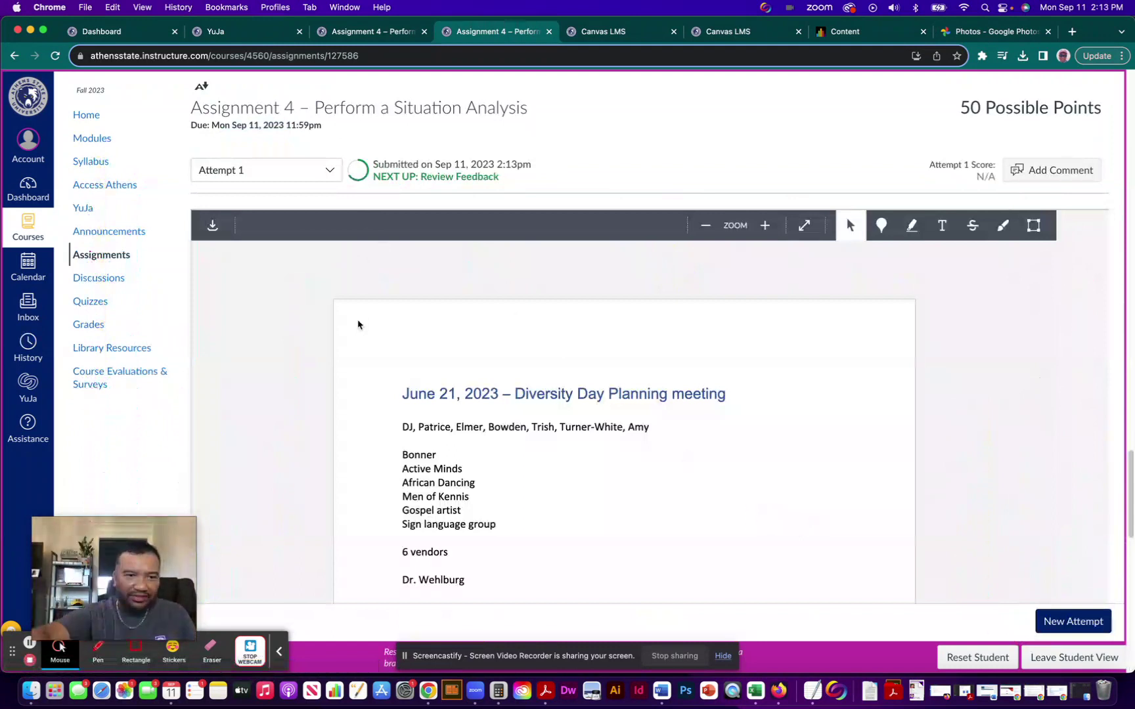
{"action": "left_click", "coordinate": [313, 174]}
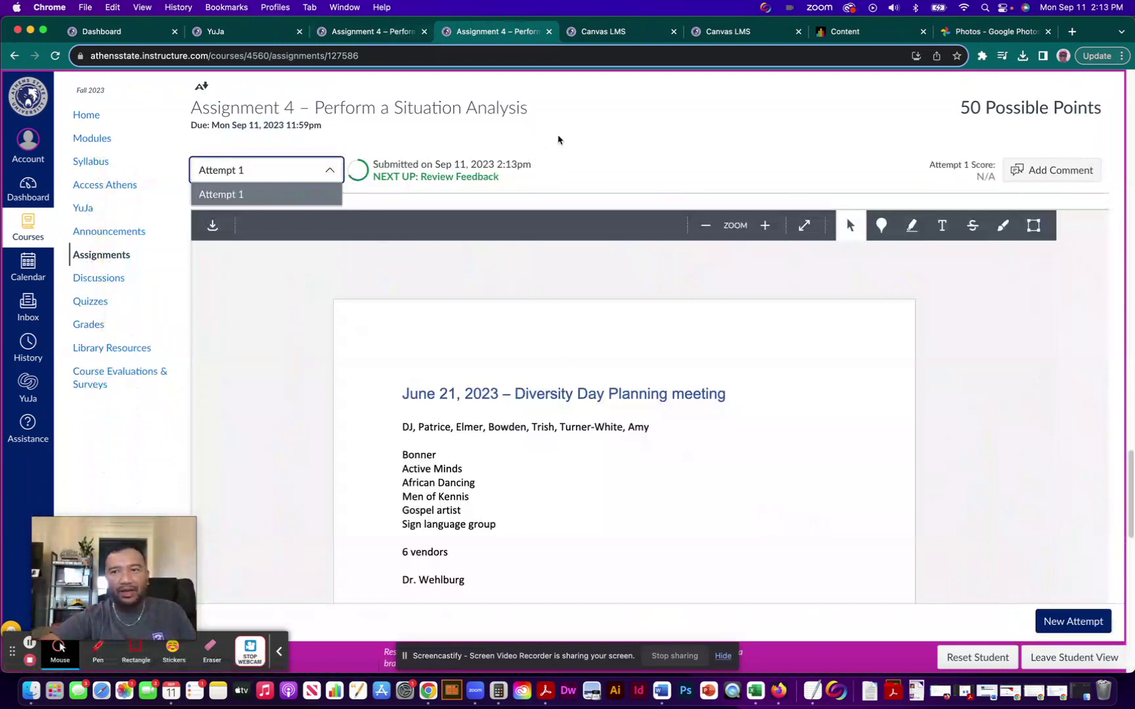
- Close the attempts list and start a new Attempt 2 of Assignment 4
{"action": "left_click", "coordinate": [619, 152]}
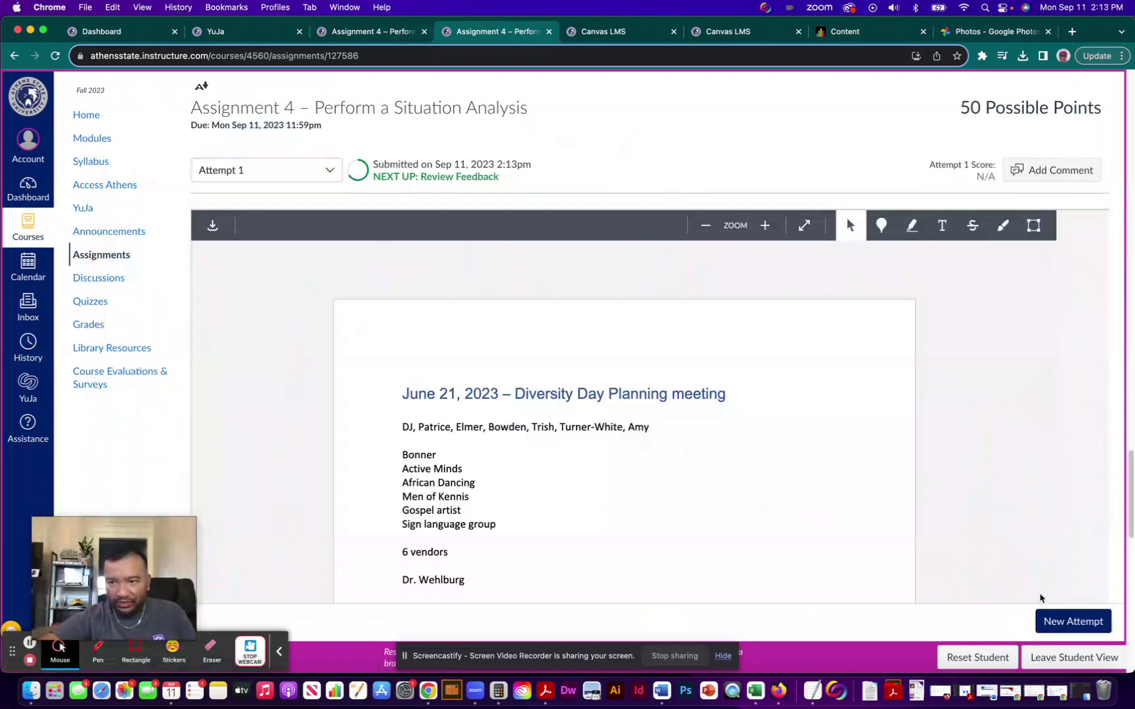
{"action": "left_click", "coordinate": [1070, 626]}
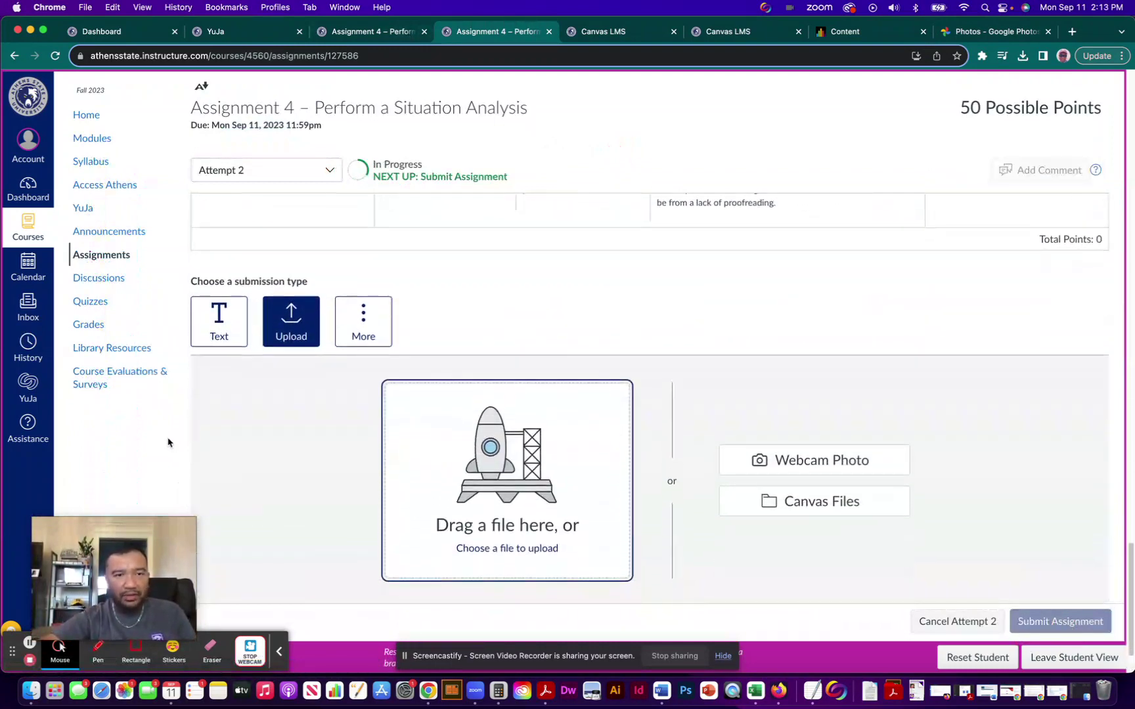
- Switch Attempt 2 to text entry and bring up the YuJa Media chooser
{"action": "left_click", "coordinate": [228, 331]}
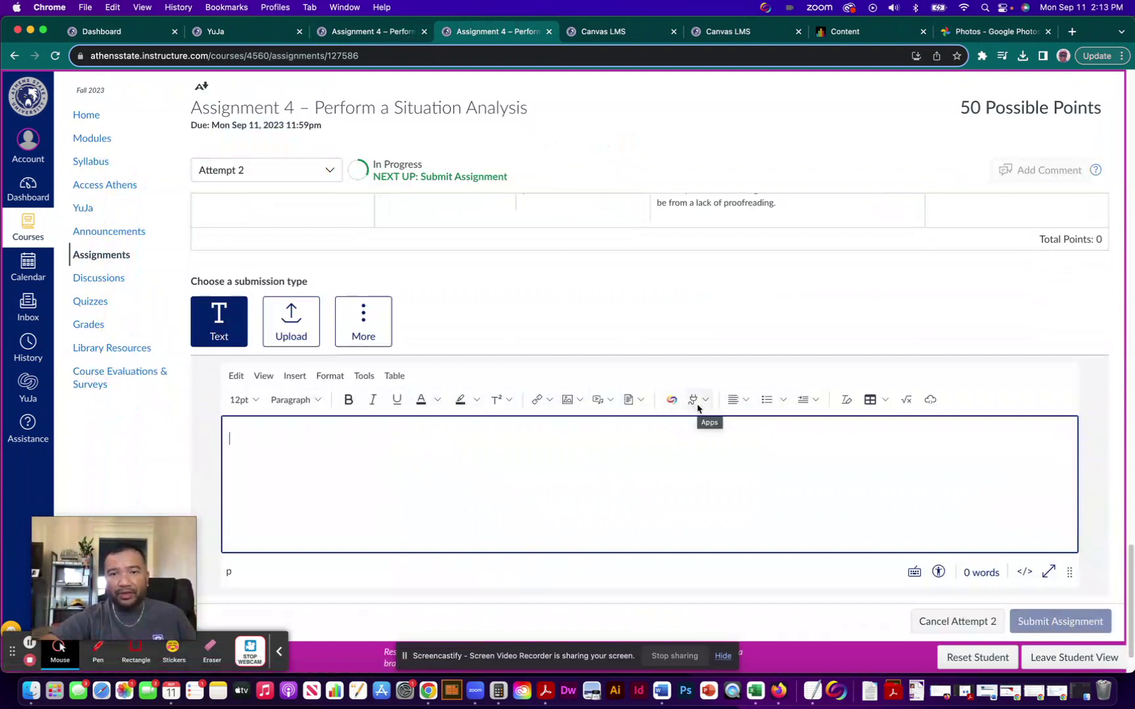
{"action": "left_click", "coordinate": [701, 403]}
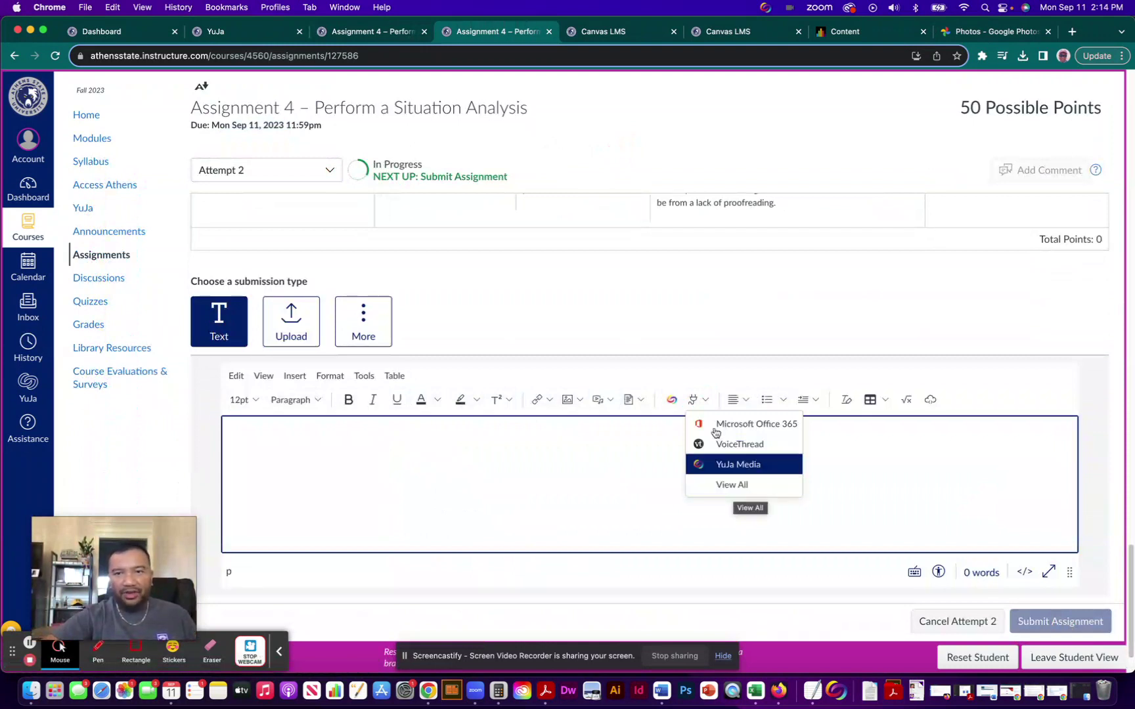
{"action": "left_click", "coordinate": [707, 315]}
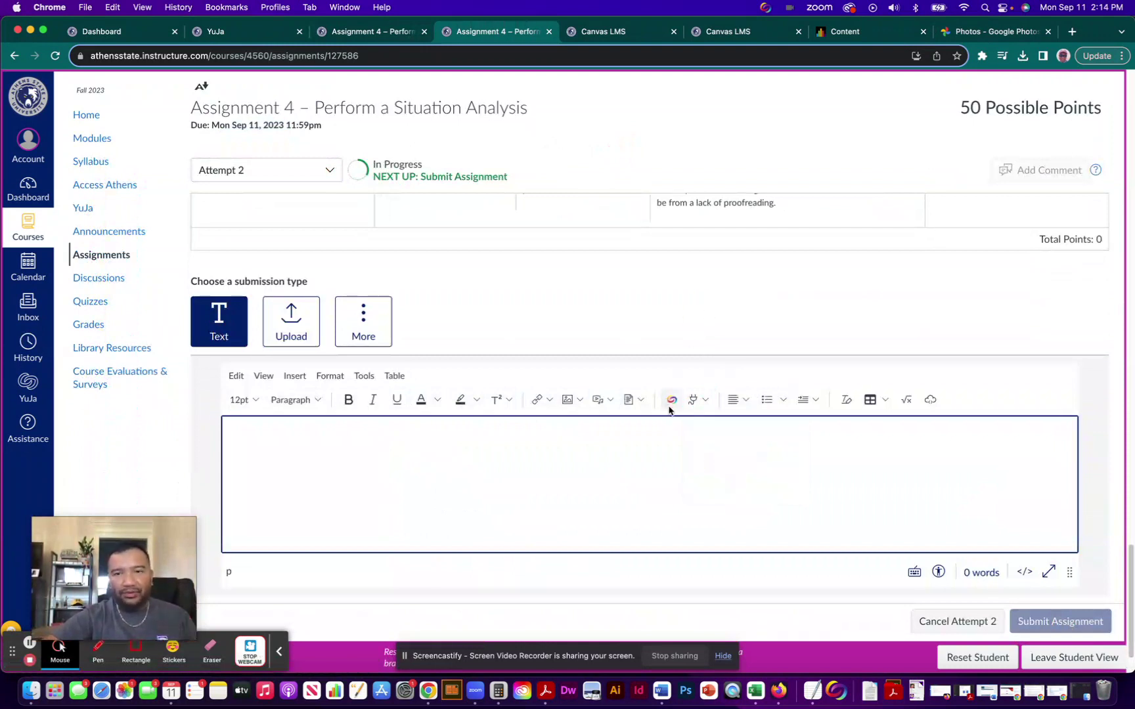
{"action": "left_click", "coordinate": [669, 401]}
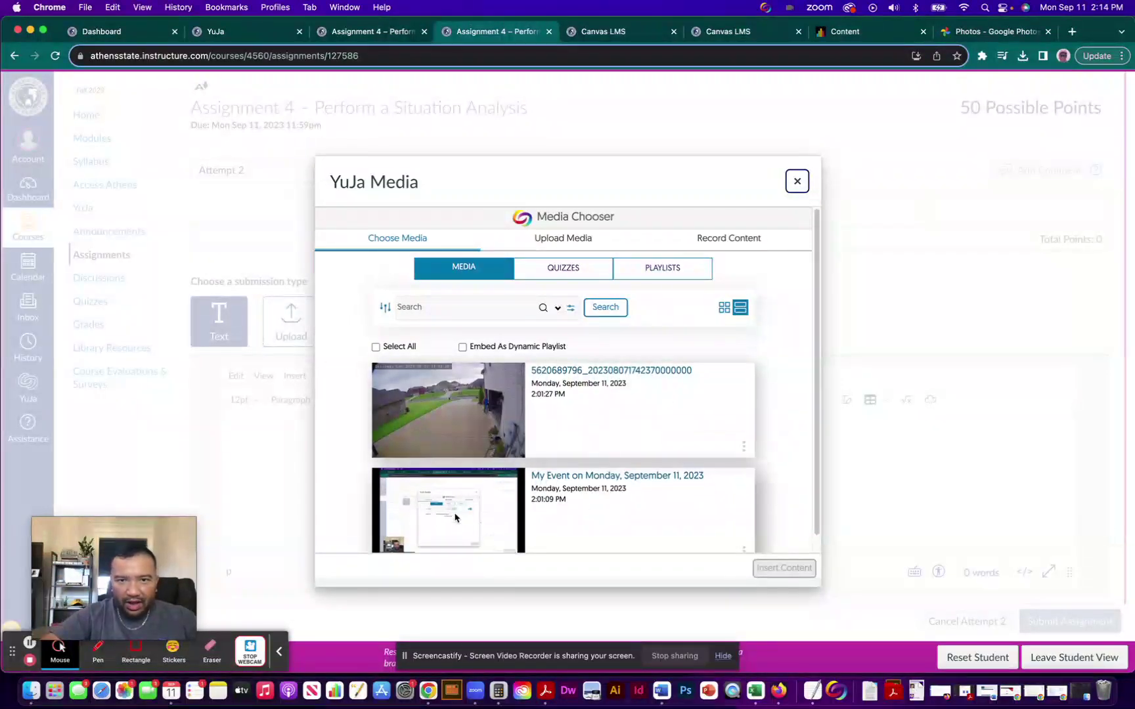
{"action": "scroll", "coordinate": [455, 517], "scroll_direction": "down", "scroll_amount": 1}
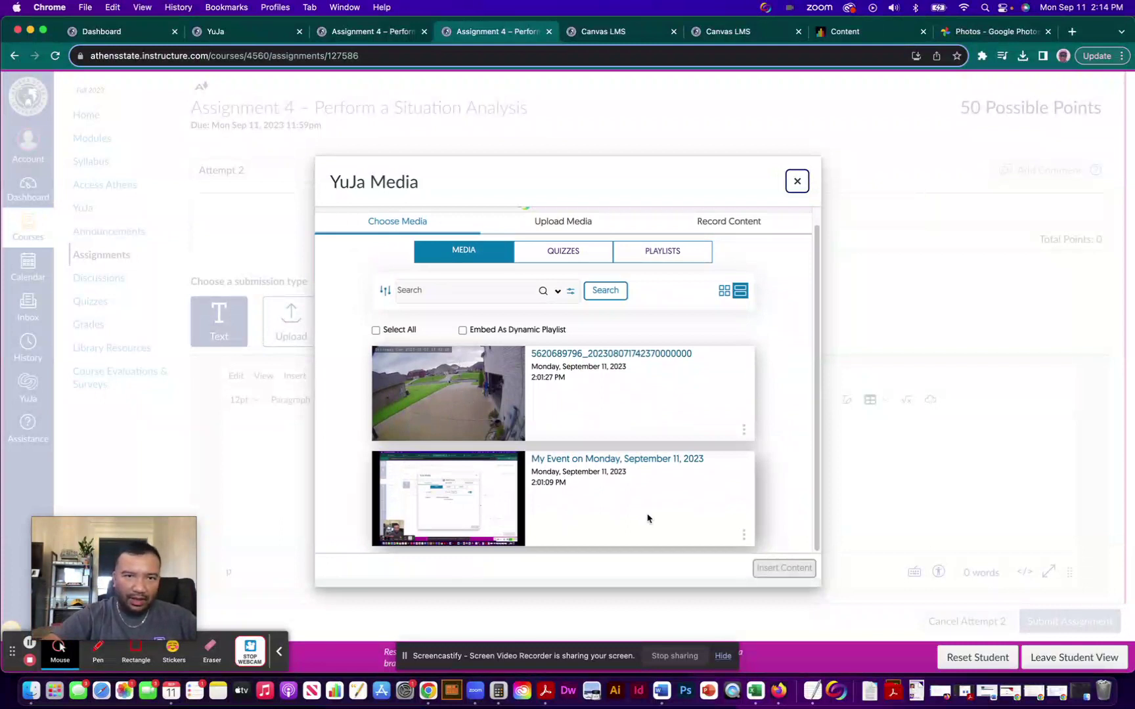
- Insert the YuJa video 'My Event on Monday, September 11, 2023' into the editor
{"action": "left_click", "coordinate": [498, 507]}
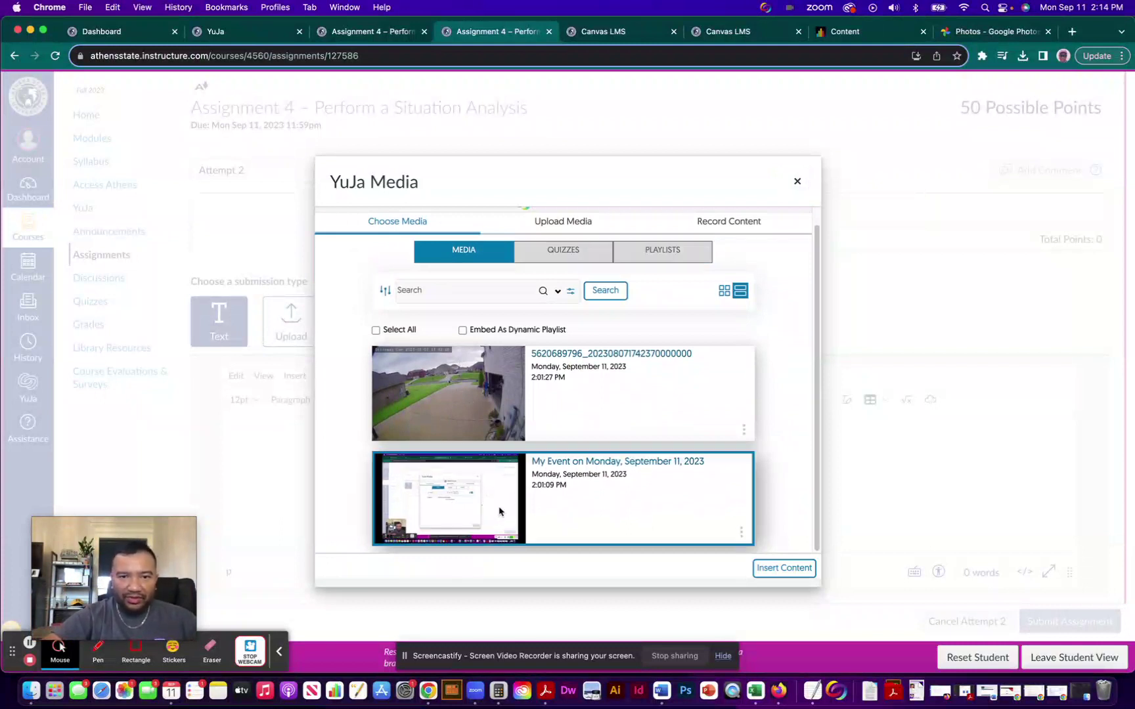
{"action": "left_click", "coordinate": [773, 572]}
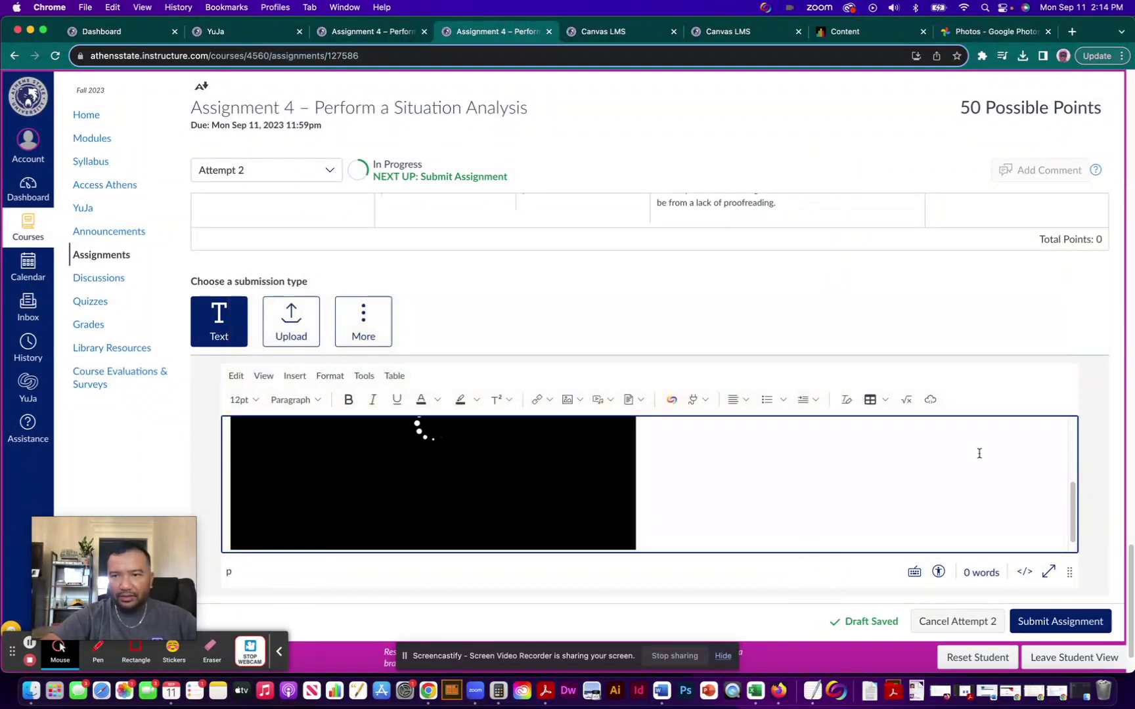
{"action": "scroll", "coordinate": [1099, 434], "scroll_direction": "down", "scroll_amount": 2}
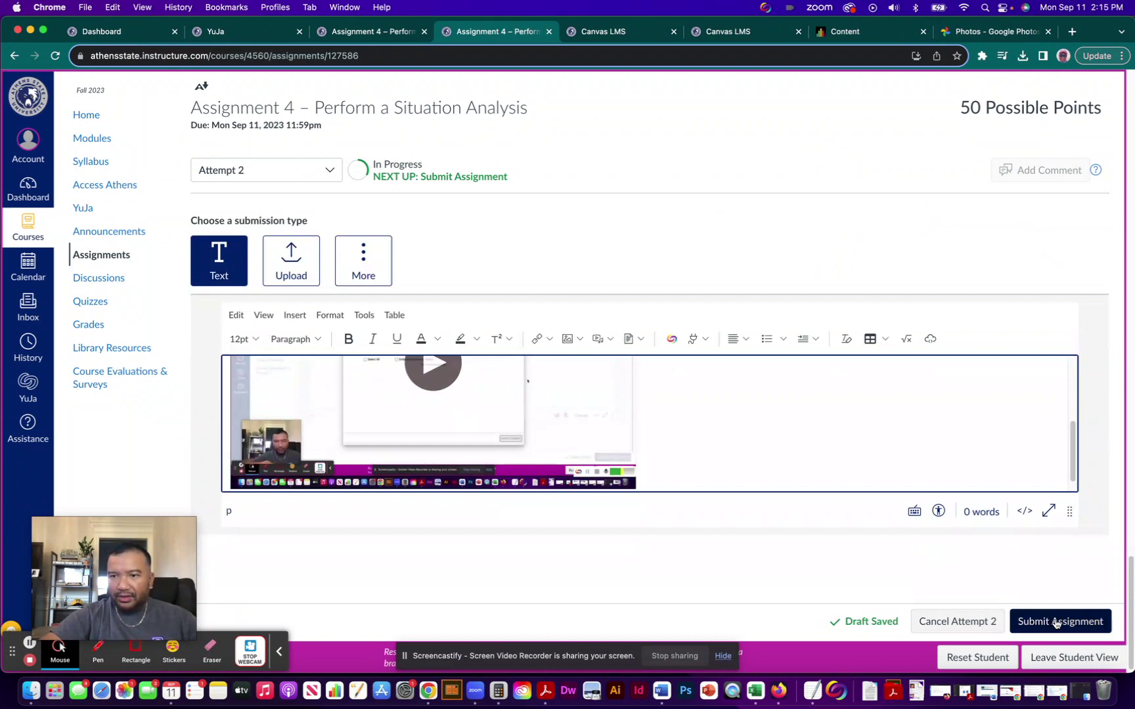
- Submit Attempt 2 of Assignment 4 with the embedded YuJa video
{"action": "left_click", "coordinate": [1057, 623]}
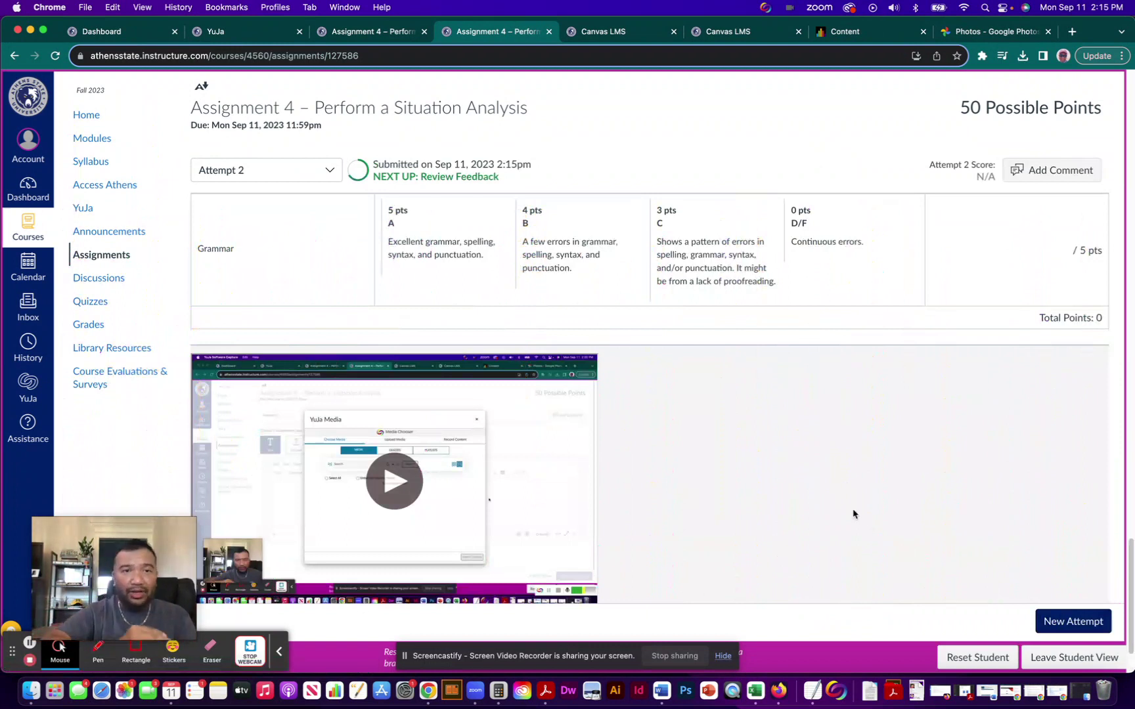
- Show Attempt 1's meeting-notes document with the feedback and comments panel open
{"action": "left_click", "coordinate": [287, 171]}
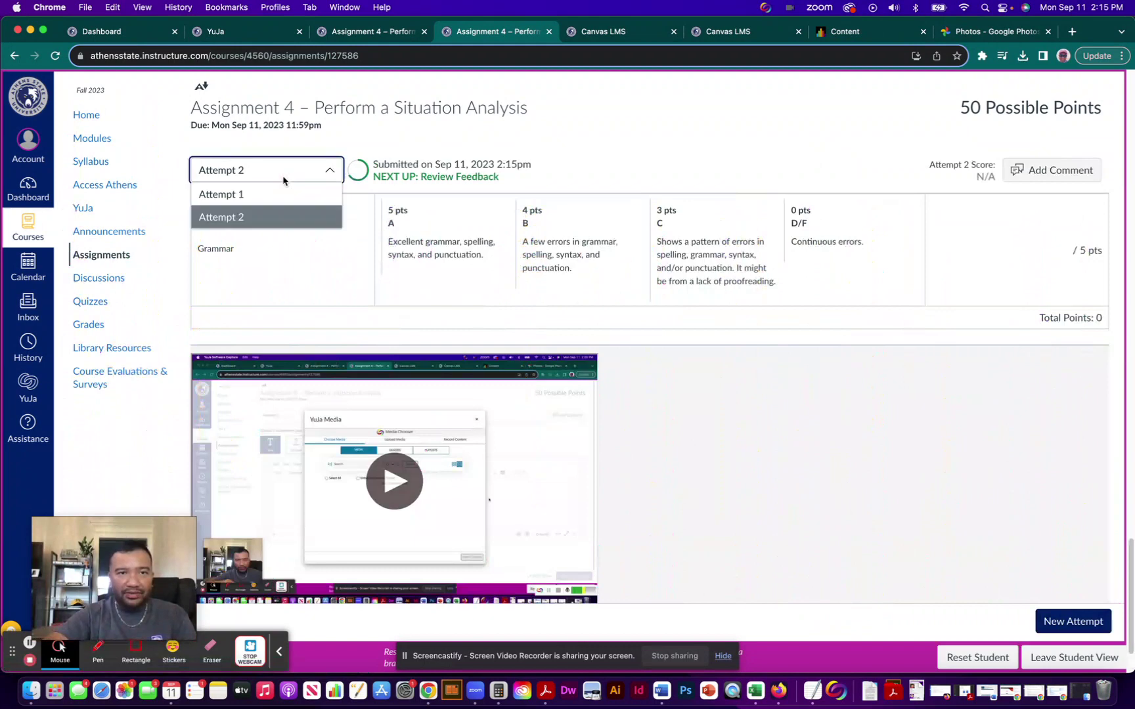
{"action": "left_click", "coordinate": [263, 194]}
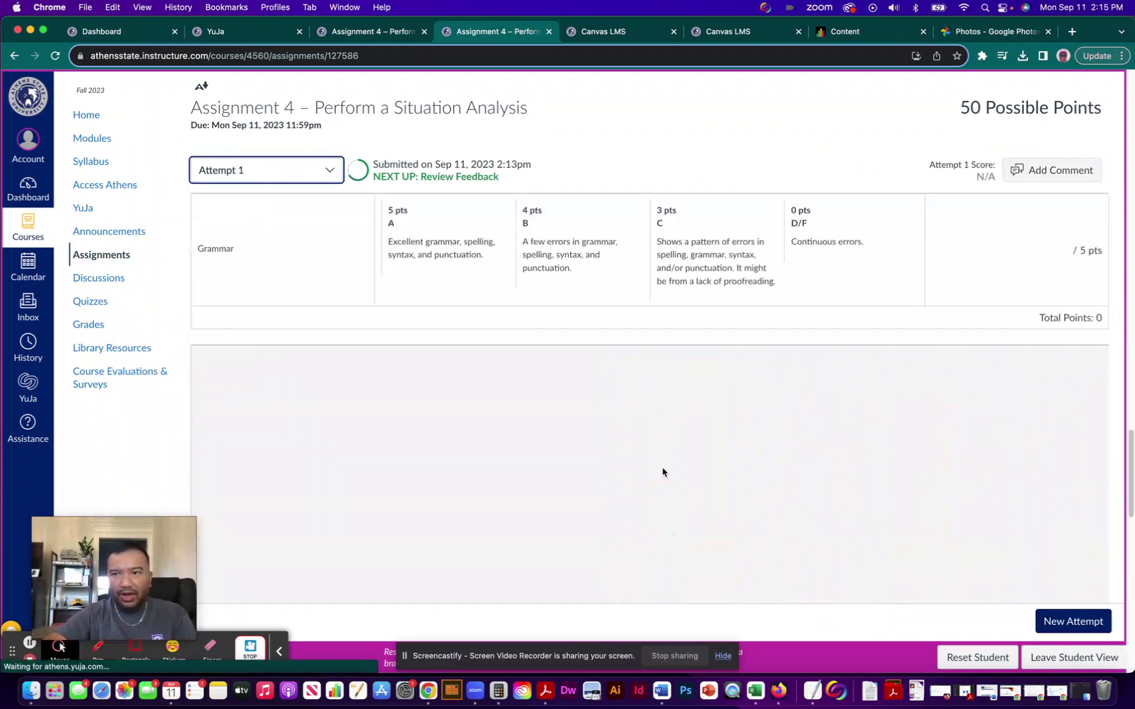
{"action": "scroll", "coordinate": [662, 471], "scroll_direction": "down", "scroll_amount": 3}
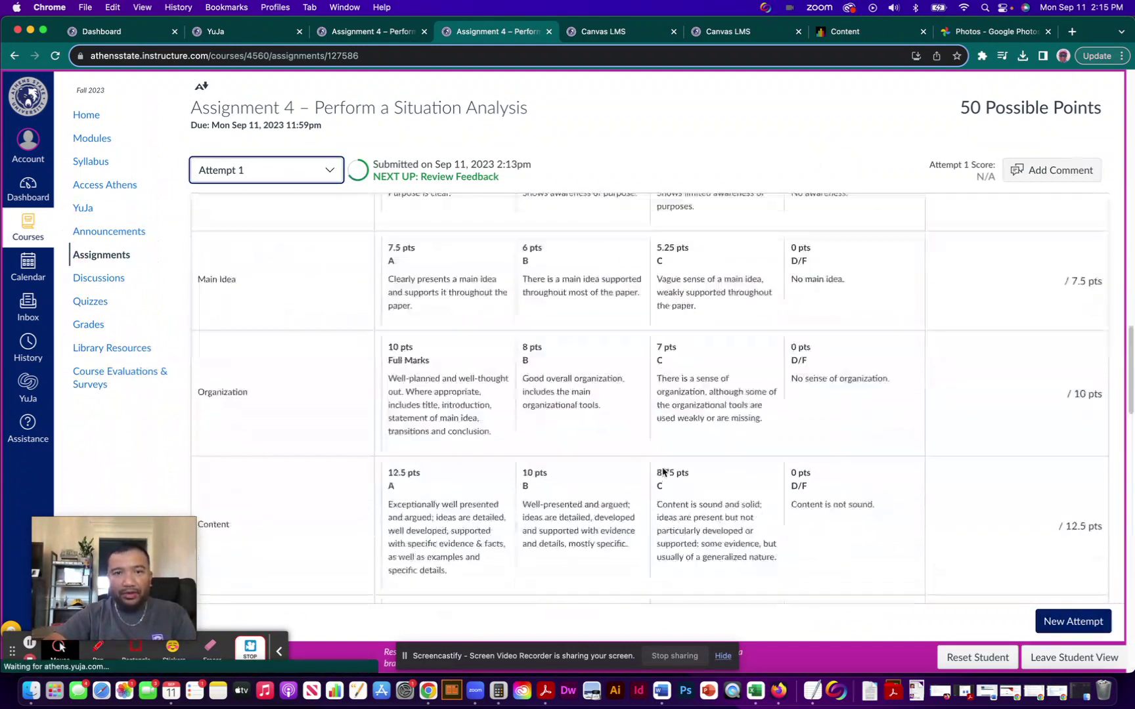
{"action": "scroll", "coordinate": [662, 471], "scroll_direction": "down", "scroll_amount": 5}
{"action": "scroll", "coordinate": [662, 472], "scroll_direction": "down", "scroll_amount": 5}
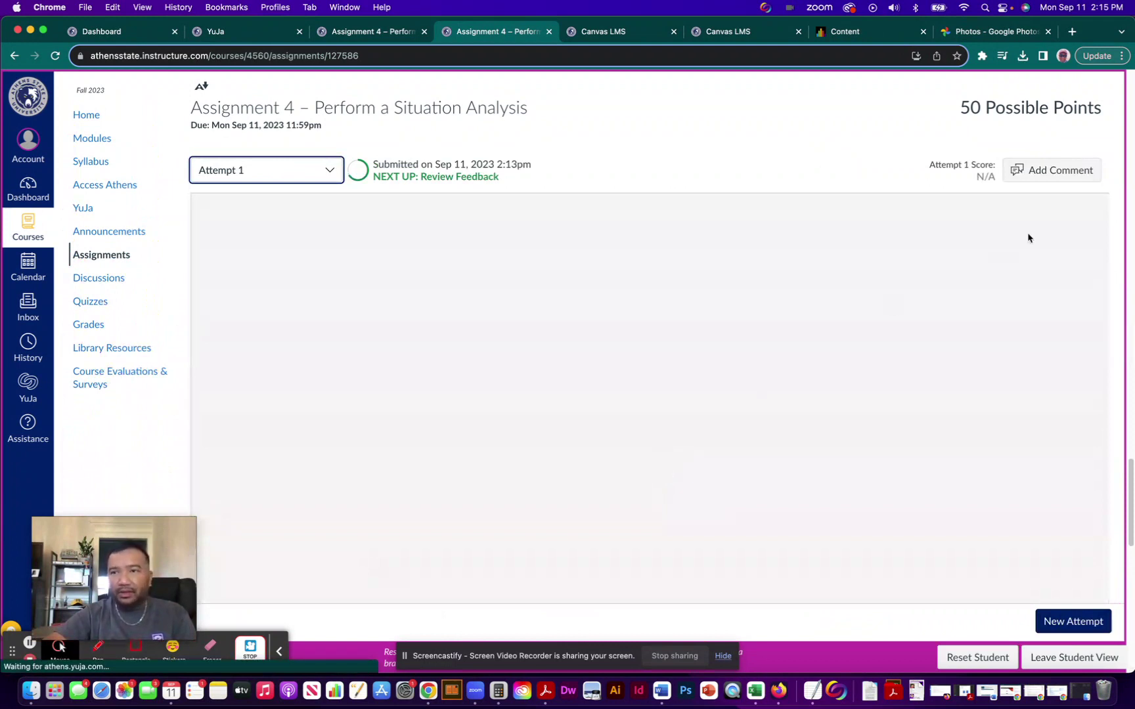
{"action": "left_click", "coordinate": [1044, 172]}
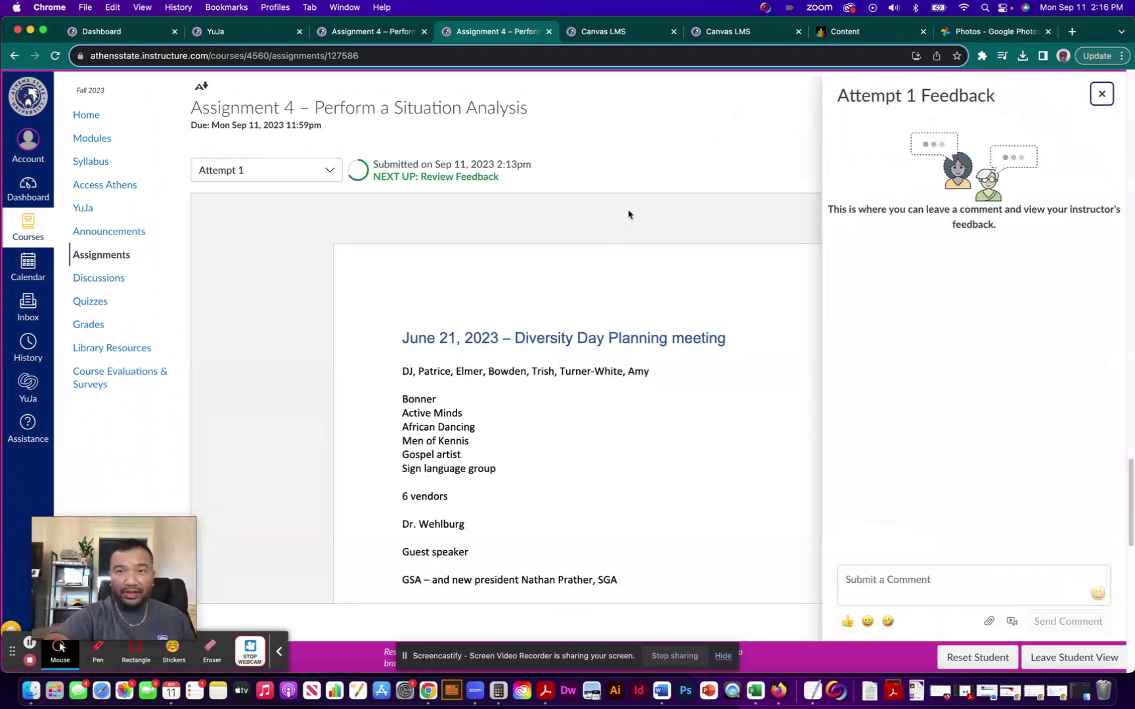
{"action": "left_click", "coordinate": [1100, 94]}
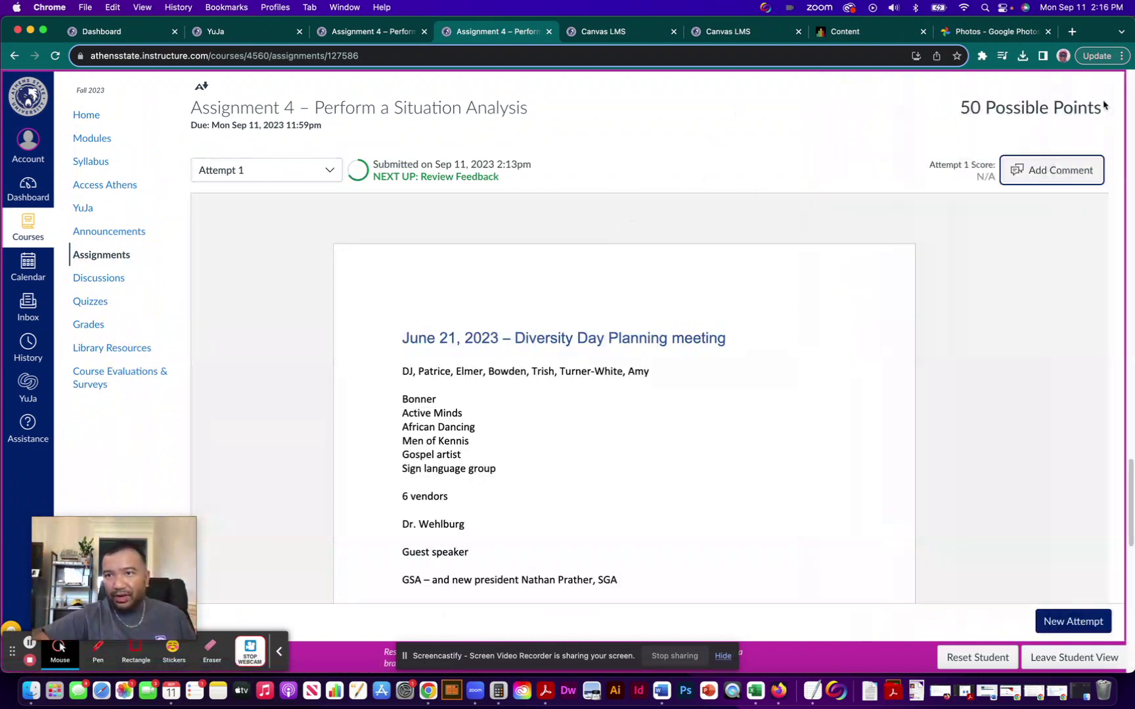